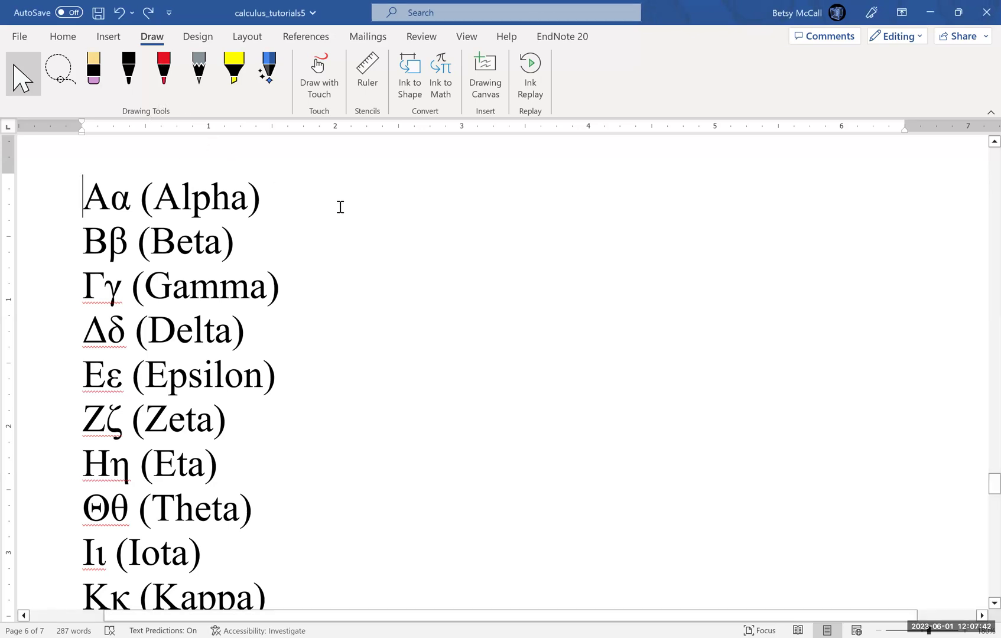
Step: Switch to the red pen and ink Aα beside the Alpha entry
{"action": "left_click", "coordinate": [165, 68]}
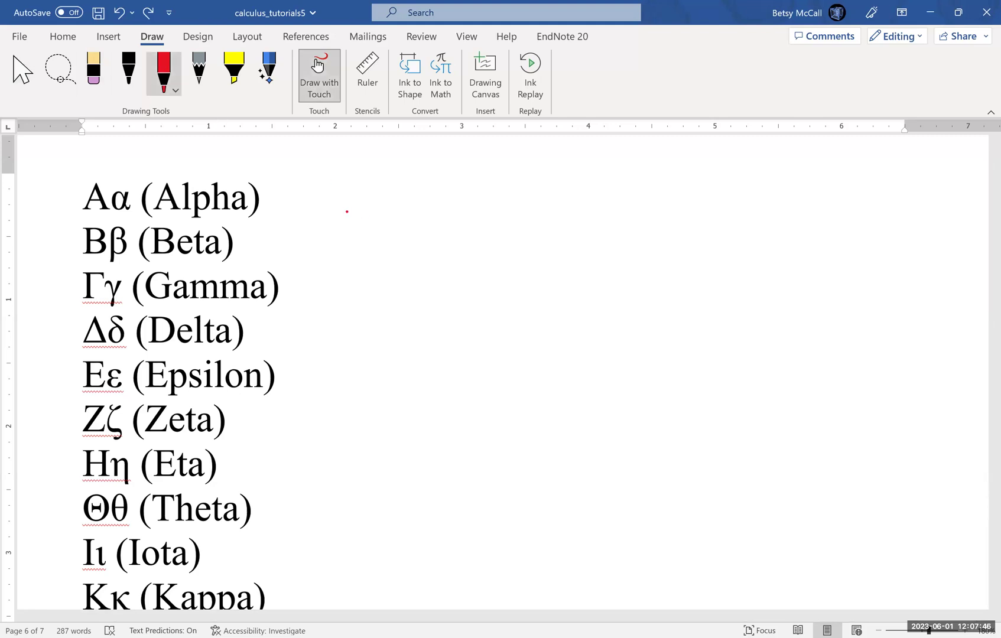
{"action": "mouse_move", "coordinate": [347, 211]}
{"action": "left_mouse_down"}
{"action": "mouse_move", "coordinate": [353, 185]}
{"action": "mouse_move", "coordinate": [360, 211]}
{"action": "mouse_move", "coordinate": [361, 201]}
{"action": "left_mouse_up"}
{"action": "mouse_move", "coordinate": [397, 193]}
{"action": "left_mouse_down"}
{"action": "mouse_move", "coordinate": [371, 207]}
{"action": "mouse_move", "coordinate": [387, 198]}
{"action": "mouse_move", "coordinate": [404, 217]}
{"action": "left_mouse_up"}
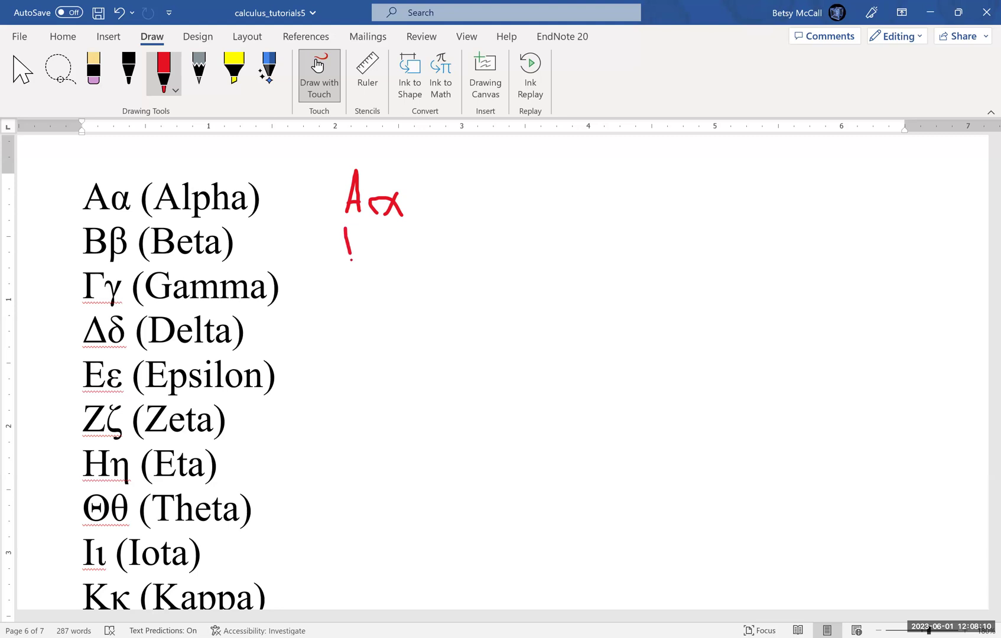
Step: Ink a red capital B and lowercase β beside the Beta entry
{"action": "mouse_move", "coordinate": [347, 231]}
{"action": "left_mouse_down"}
{"action": "mouse_move", "coordinate": [361, 232]}
{"action": "mouse_move", "coordinate": [353, 243]}
{"action": "mouse_move", "coordinate": [379, 243]}
{"action": "mouse_move", "coordinate": [349, 262]}
{"action": "left_mouse_up"}
{"action": "left_click", "coordinate": [388, 267]}
{"action": "mouse_move", "coordinate": [388, 261]}
{"action": "left_mouse_down"}
{"action": "mouse_move", "coordinate": [389, 228]}
{"action": "mouse_move", "coordinate": [402, 237]}
{"action": "mouse_move", "coordinate": [405, 257]}
{"action": "left_mouse_up"}
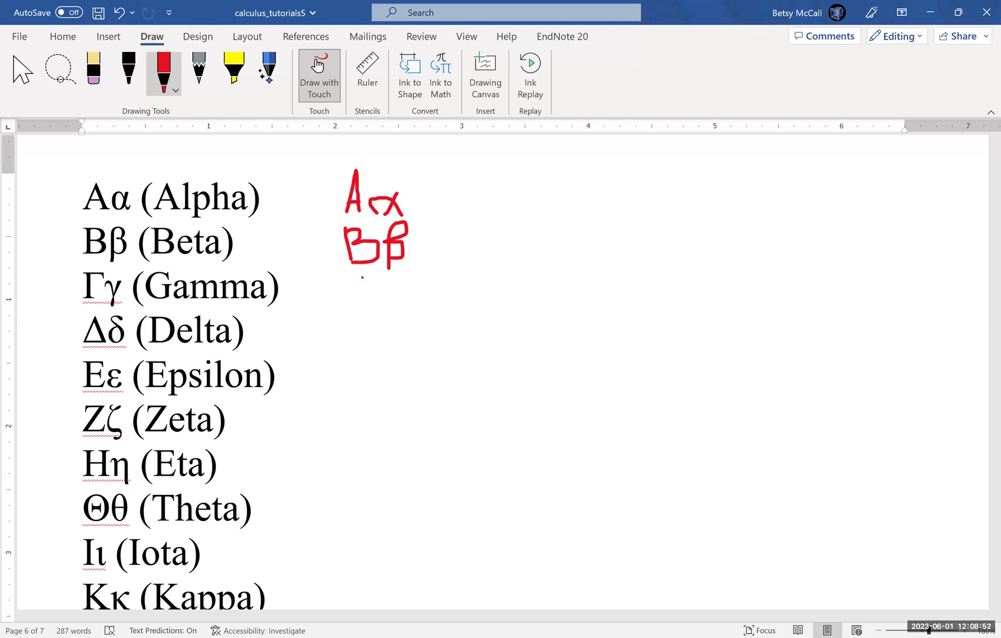
Step: Ink red Γ and γ beside Gamma, then the triangle Δ and δ beside Delta
{"action": "mouse_move", "coordinate": [363, 277]}
{"action": "left_mouse_down"}
{"action": "mouse_move", "coordinate": [342, 277]}
{"action": "mouse_move", "coordinate": [346, 308]}
{"action": "left_mouse_up"}
{"action": "mouse_move", "coordinate": [375, 288]}
{"action": "left_mouse_down"}
{"action": "mouse_move", "coordinate": [383, 323]}
{"action": "mouse_move", "coordinate": [398, 293]}
{"action": "left_mouse_up"}
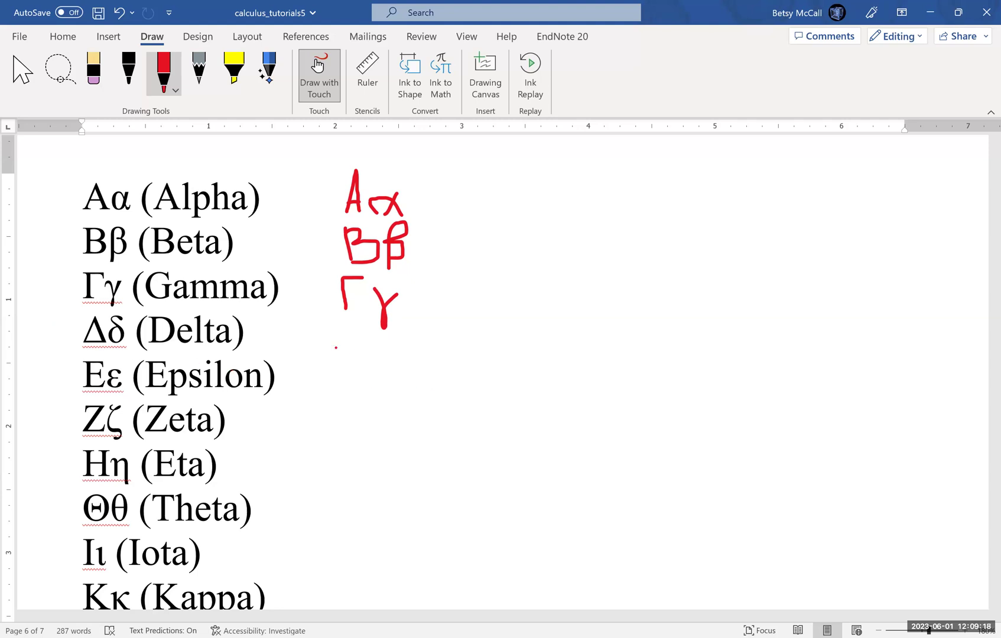
{"action": "mouse_move", "coordinate": [336, 348]}
{"action": "left_mouse_down"}
{"action": "mouse_move", "coordinate": [347, 320]}
{"action": "mouse_move", "coordinate": [365, 348]}
{"action": "mouse_move", "coordinate": [329, 352]}
{"action": "left_mouse_up"}
{"action": "mouse_move", "coordinate": [400, 338]}
{"action": "left_mouse_down"}
{"action": "mouse_move", "coordinate": [388, 348]}
{"action": "mouse_move", "coordinate": [412, 343]}
{"action": "mouse_move", "coordinate": [394, 328]}
{"action": "mouse_move", "coordinate": [397, 318]}
{"action": "mouse_move", "coordinate": [412, 321]}
{"action": "left_mouse_up"}
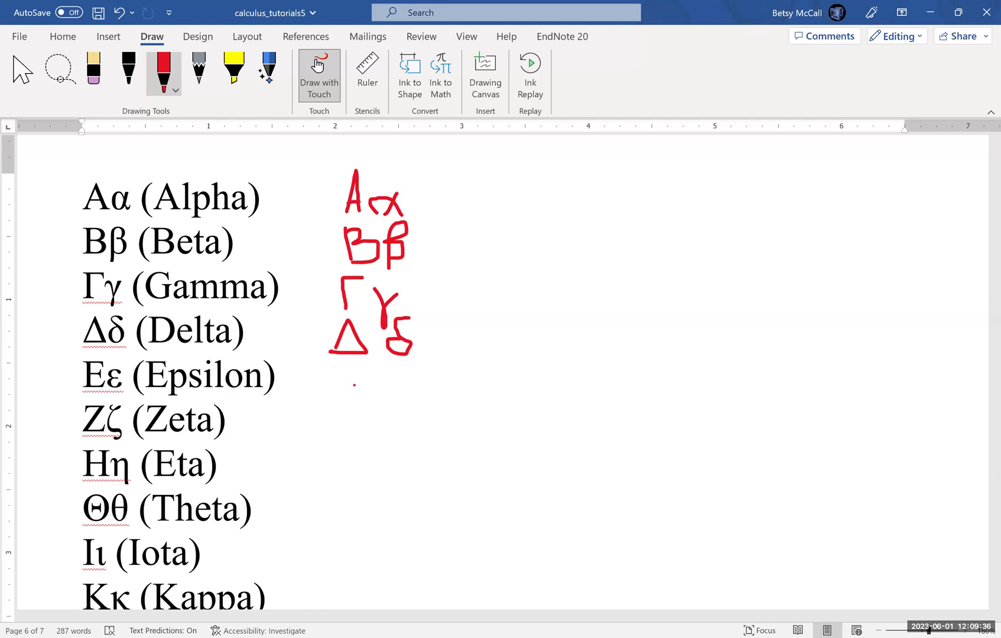
Step: Ink a red capital E plus lowercase ε and ϵ beside the Epsilon entry
{"action": "mouse_move", "coordinate": [342, 368]}
{"action": "left_mouse_down"}
{"action": "mouse_move", "coordinate": [353, 397]}
{"action": "mouse_move", "coordinate": [368, 398]}
{"action": "mouse_move", "coordinate": [354, 380]}
{"action": "mouse_move", "coordinate": [370, 367]}
{"action": "left_mouse_up"}
{"action": "mouse_move", "coordinate": [395, 377]}
{"action": "left_mouse_down"}
{"action": "mouse_move", "coordinate": [380, 378]}
{"action": "mouse_move", "coordinate": [379, 391]}
{"action": "mouse_move", "coordinate": [391, 391]}
{"action": "mouse_move", "coordinate": [379, 398]}
{"action": "mouse_move", "coordinate": [400, 403]}
{"action": "left_mouse_up"}
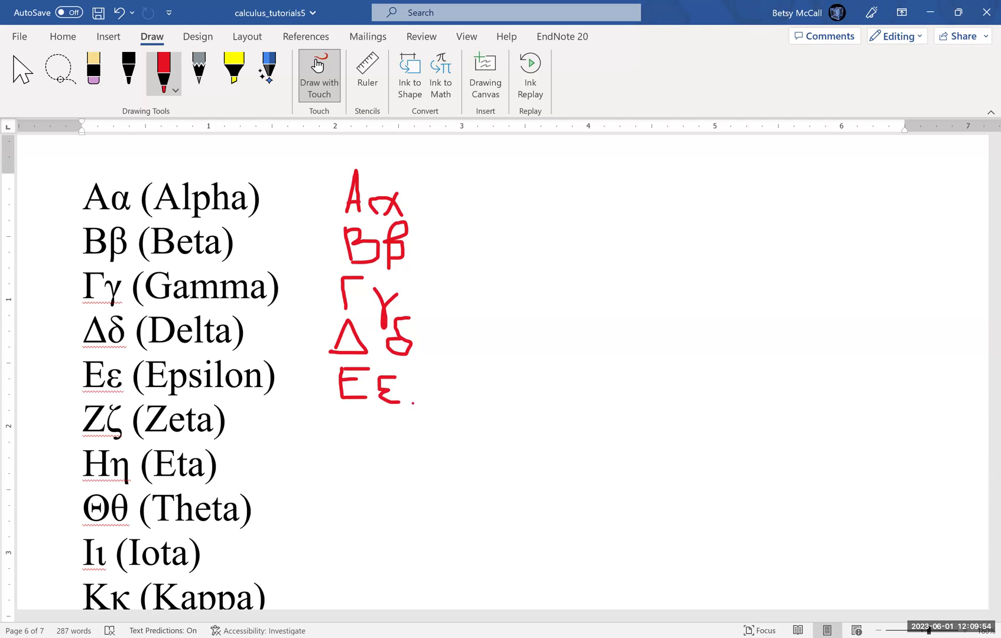
{"action": "mouse_move", "coordinate": [431, 375]}
{"action": "left_mouse_down"}
{"action": "mouse_move", "coordinate": [410, 378]}
{"action": "mouse_move", "coordinate": [423, 399]}
{"action": "mouse_move", "coordinate": [434, 385]}
{"action": "left_mouse_up"}
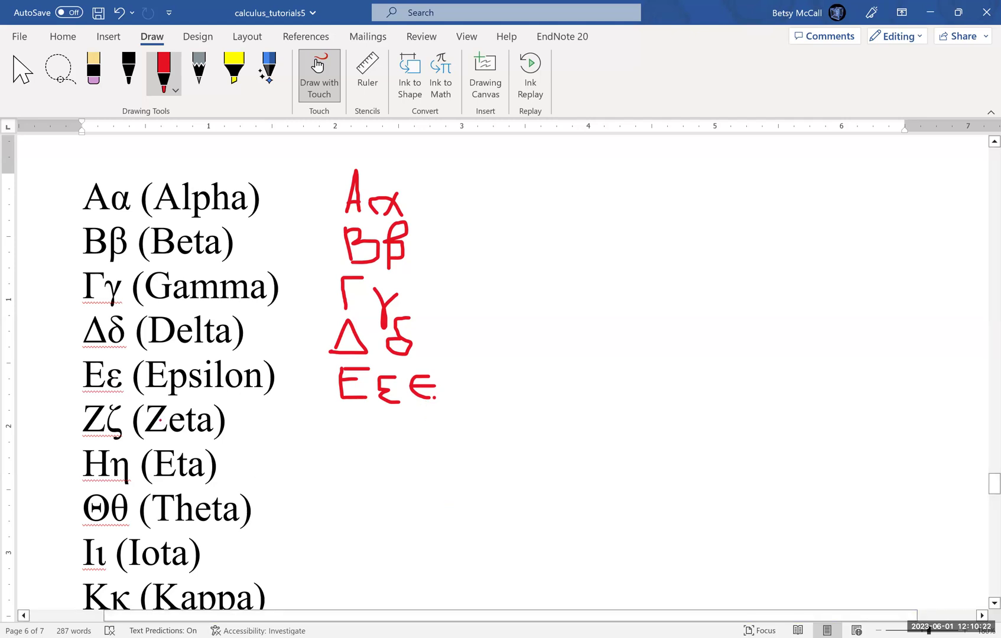
Step: Ink a red capital Z and lowercase ζ beside the Zeta entry
{"action": "mouse_move", "coordinate": [331, 414]}
{"action": "left_mouse_down"}
{"action": "mouse_move", "coordinate": [349, 425]}
{"action": "mouse_move", "coordinate": [335, 444]}
{"action": "mouse_move", "coordinate": [373, 444]}
{"action": "left_mouse_up"}
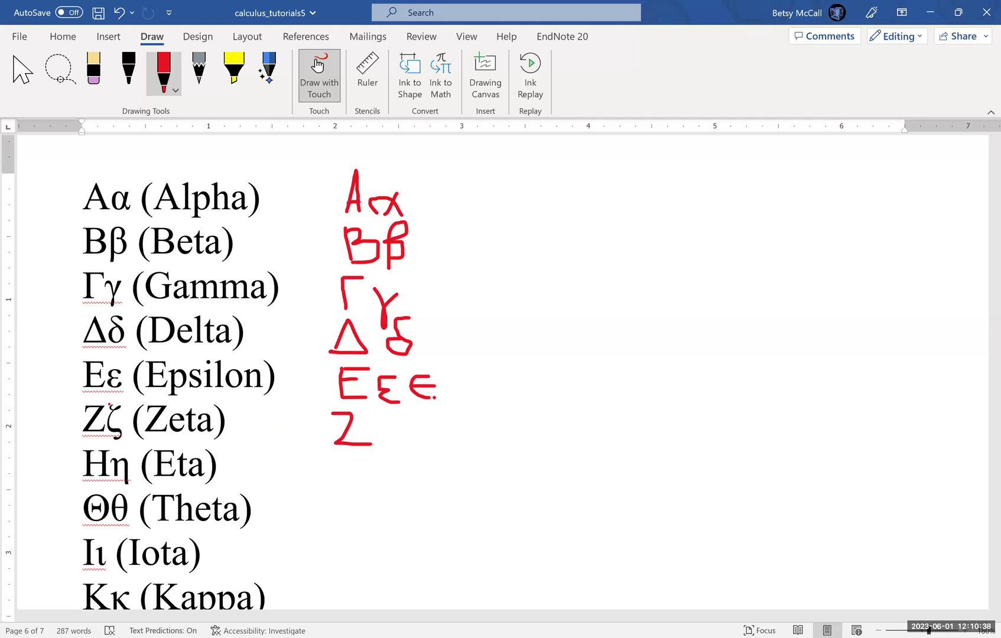
{"action": "left_click_drag", "start_coordinate": [109, 405], "coordinate": [110, 408]}
{"action": "mouse_move", "coordinate": [402, 414]}
{"action": "left_mouse_down"}
{"action": "mouse_move", "coordinate": [390, 414]}
{"action": "mouse_move", "coordinate": [378, 437]}
{"action": "mouse_move", "coordinate": [402, 447]}
{"action": "mouse_move", "coordinate": [400, 456]}
{"action": "left_mouse_up"}
Step: Ink a red capital H and lowercase η beside the Eta entry
{"action": "left_click_drag", "start_coordinate": [339, 454], "coordinate": [339, 488]}
{"action": "mouse_move", "coordinate": [366, 447]}
{"action": "left_mouse_down"}
{"action": "mouse_move", "coordinate": [366, 487]}
{"action": "mouse_move", "coordinate": [362, 469]}
{"action": "left_mouse_up"}
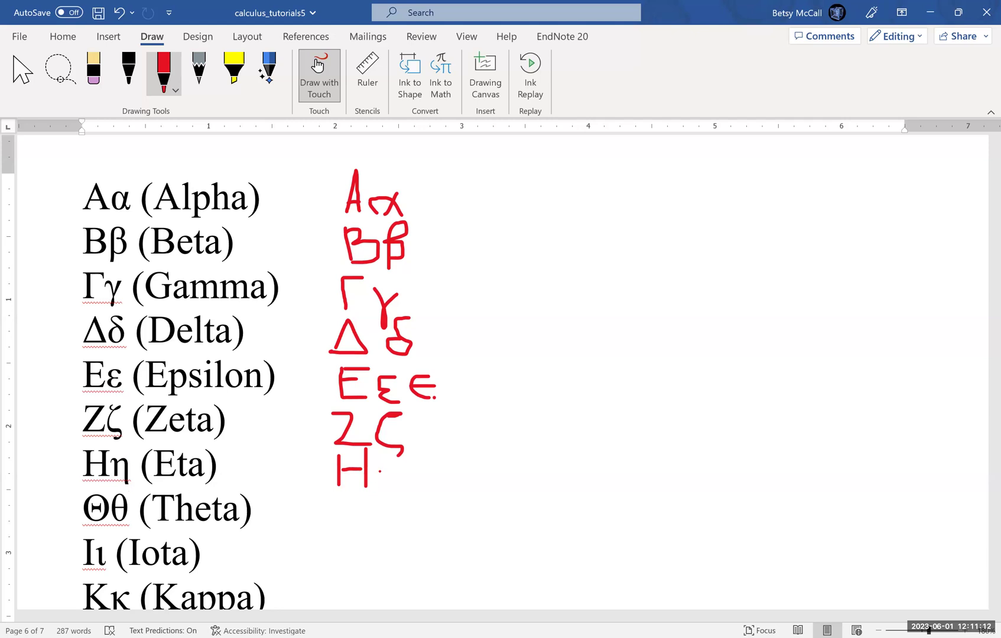
{"action": "mouse_move", "coordinate": [380, 468]}
{"action": "left_mouse_down"}
{"action": "mouse_move", "coordinate": [380, 489]}
{"action": "mouse_move", "coordinate": [383, 473]}
{"action": "mouse_move", "coordinate": [395, 473]}
{"action": "mouse_move", "coordinate": [395, 507]}
{"action": "left_mouse_up"}
Step: Switch to Select, scroll down to the later letters, and go back to the red pen
{"action": "left_click", "coordinate": [24, 68]}
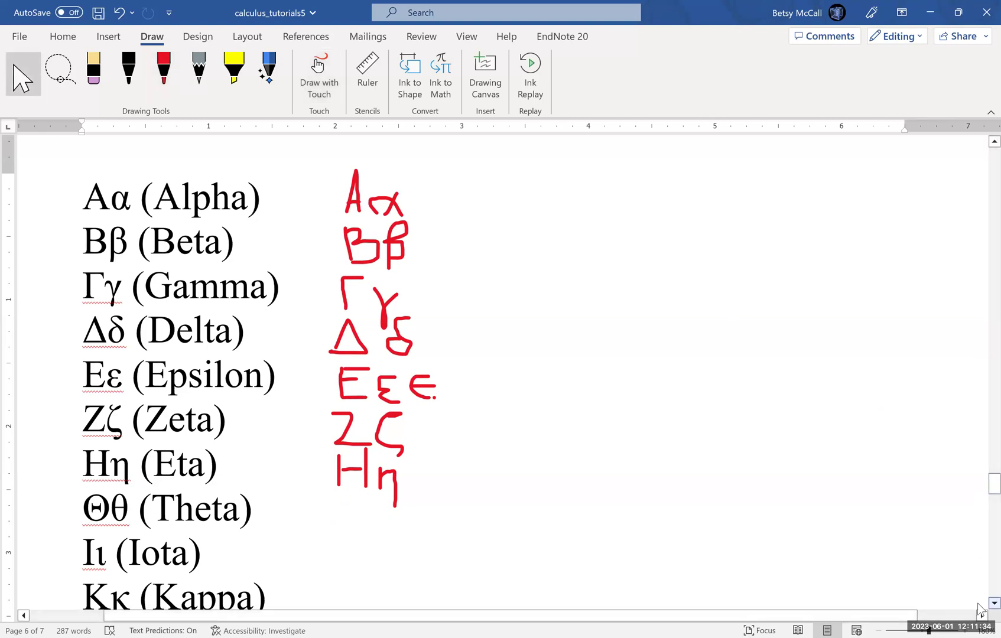
{"action": "scroll", "coordinate": [982, 608], "scroll_direction": "down", "scroll_amount": 3}
{"action": "scroll", "coordinate": [981, 609], "scroll_direction": "down", "scroll_amount": 6}
{"action": "scroll", "coordinate": [981, 609], "scroll_direction": "down", "scroll_amount": 3}
{"action": "left_click", "coordinate": [162, 85]}
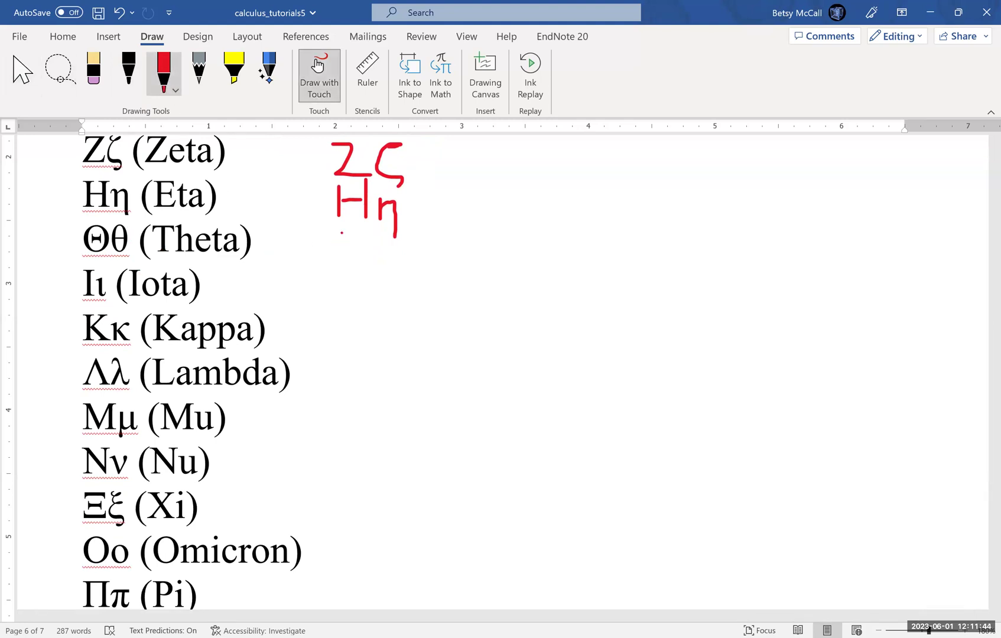
Step: Ink red Θθ beside Theta and Iι beside Iota
{"action": "mouse_move", "coordinate": [342, 230]}
{"action": "left_mouse_down"}
{"action": "mouse_move", "coordinate": [331, 241]}
{"action": "mouse_move", "coordinate": [378, 274]}
{"action": "mouse_move", "coordinate": [361, 235]}
{"action": "mouse_move", "coordinate": [347, 232]}
{"action": "mouse_move", "coordinate": [362, 257]}
{"action": "left_mouse_up"}
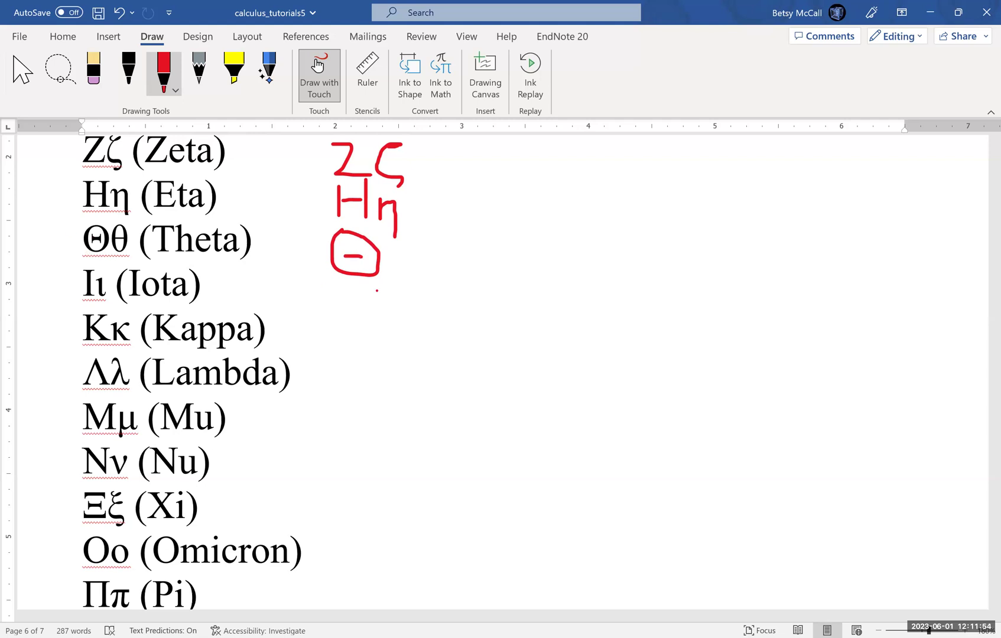
{"action": "mouse_move", "coordinate": [404, 235]}
{"action": "left_mouse_down"}
{"action": "mouse_move", "coordinate": [411, 270]}
{"action": "mouse_move", "coordinate": [421, 236]}
{"action": "mouse_move", "coordinate": [402, 235]}
{"action": "mouse_move", "coordinate": [425, 254]}
{"action": "left_mouse_up"}
{"action": "mouse_move", "coordinate": [344, 281]}
{"action": "left_mouse_down"}
{"action": "mouse_move", "coordinate": [348, 308]}
{"action": "mouse_move", "coordinate": [357, 307]}
{"action": "mouse_move", "coordinate": [361, 283]}
{"action": "left_mouse_up"}
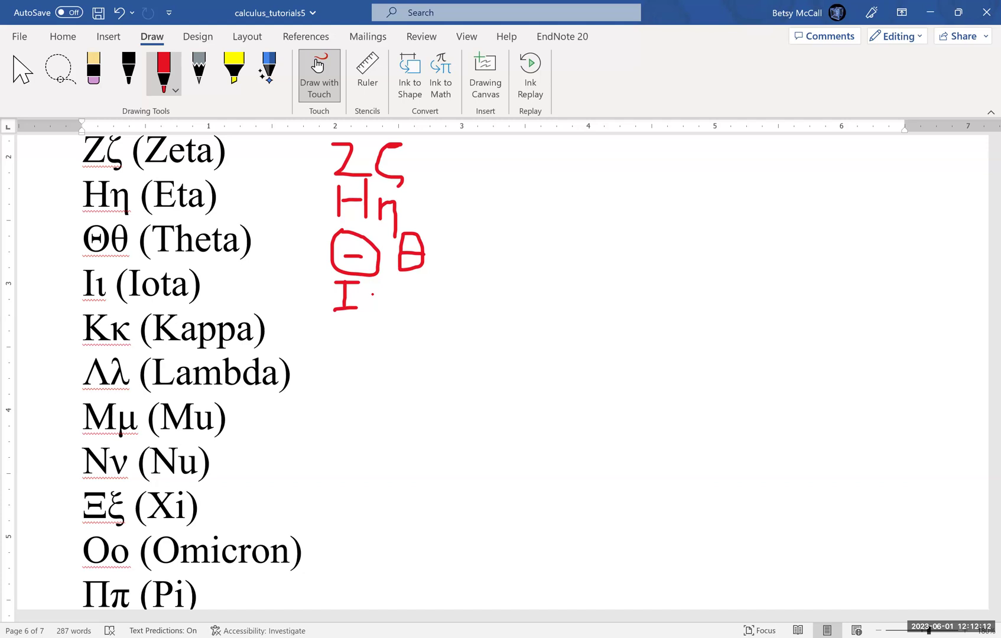
{"action": "left_click_drag", "start_coordinate": [372, 295], "coordinate": [373, 308]}
Step: Ink the red Kκ pair beside Kappa and a capital Λ beside Lambda
{"action": "mouse_move", "coordinate": [358, 316]}
{"action": "left_mouse_down"}
{"action": "mouse_move", "coordinate": [357, 349]}
{"action": "mouse_move", "coordinate": [365, 326]}
{"action": "mouse_move", "coordinate": [354, 331]}
{"action": "mouse_move", "coordinate": [421, 350]}
{"action": "left_mouse_up"}
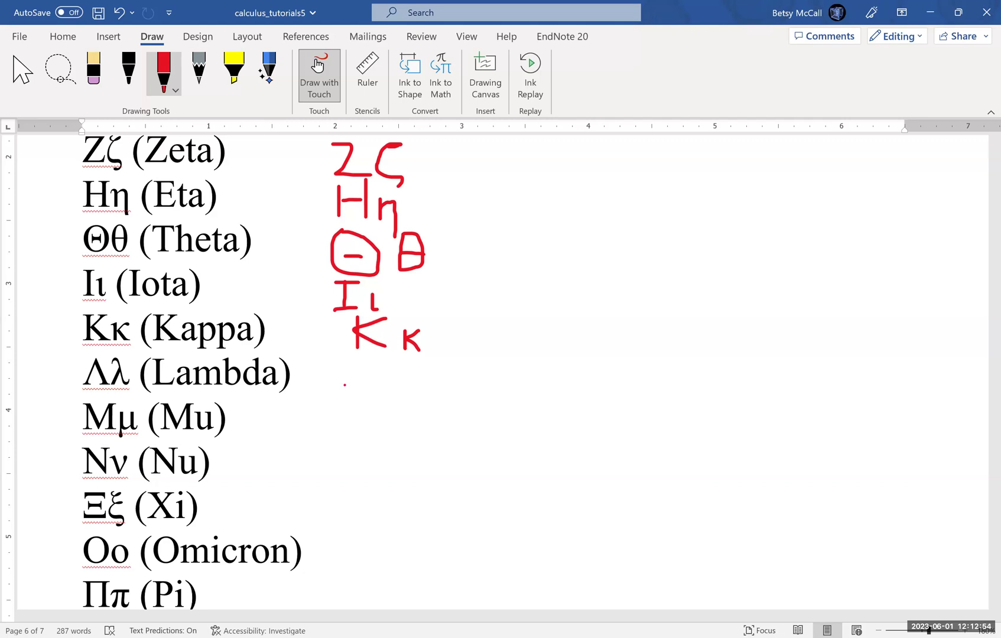
{"action": "mouse_move", "coordinate": [343, 385]}
{"action": "left_mouse_down"}
{"action": "mouse_move", "coordinate": [356, 356]}
{"action": "mouse_move", "coordinate": [367, 386]}
{"action": "left_mouse_up"}
Step: Add the red lowercase λ after the Λ and draw a capital M beside Mu
{"action": "mouse_move", "coordinate": [387, 362]}
{"action": "left_mouse_down"}
{"action": "mouse_move", "coordinate": [407, 391]}
{"action": "mouse_move", "coordinate": [389, 391]}
{"action": "left_mouse_up"}
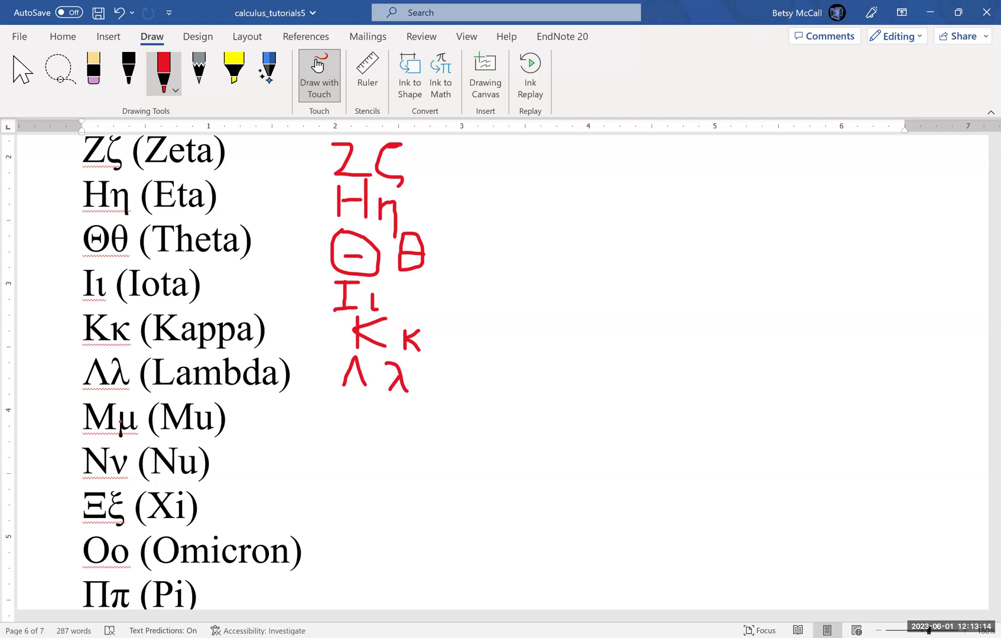
{"action": "mouse_move", "coordinate": [337, 404]}
{"action": "left_mouse_down"}
{"action": "mouse_move", "coordinate": [334, 435]}
{"action": "mouse_move", "coordinate": [369, 408]}
{"action": "mouse_move", "coordinate": [368, 438]}
{"action": "left_mouse_up"}
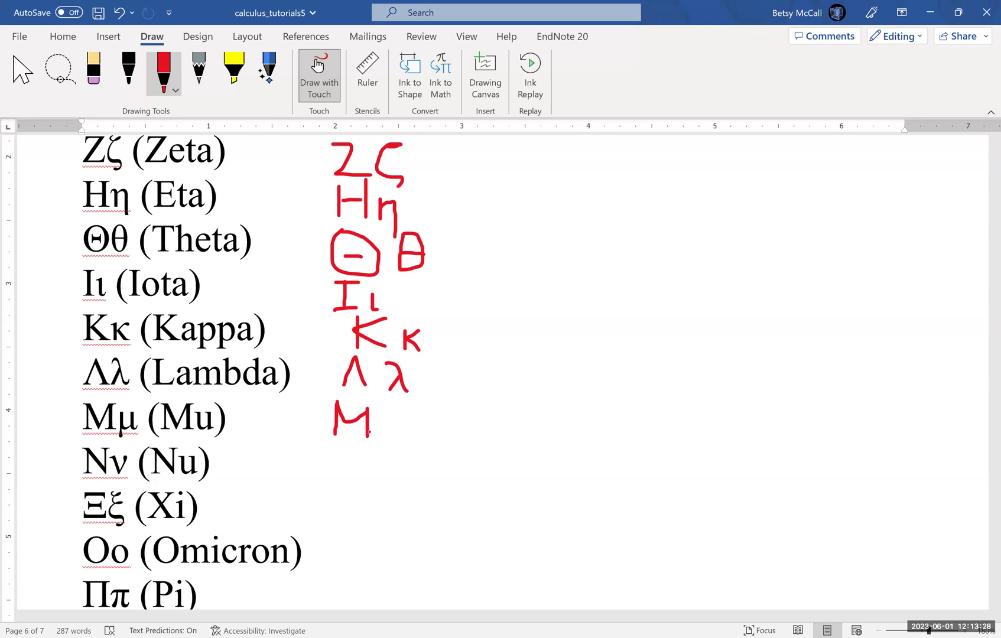
Step: Ink a red μ with its tail after the M, then start a capital N beside Nu
{"action": "mouse_move", "coordinate": [383, 422]}
{"action": "left_mouse_down"}
{"action": "mouse_move", "coordinate": [383, 448]}
{"action": "mouse_move", "coordinate": [404, 421]}
{"action": "mouse_move", "coordinate": [416, 437]}
{"action": "left_mouse_up"}
{"action": "left_click", "coordinate": [375, 480]}
{"action": "mouse_move", "coordinate": [333, 458]}
{"action": "left_mouse_down"}
{"action": "mouse_move", "coordinate": [332, 481]}
{"action": "mouse_move", "coordinate": [355, 448]}
{"action": "left_mouse_up"}
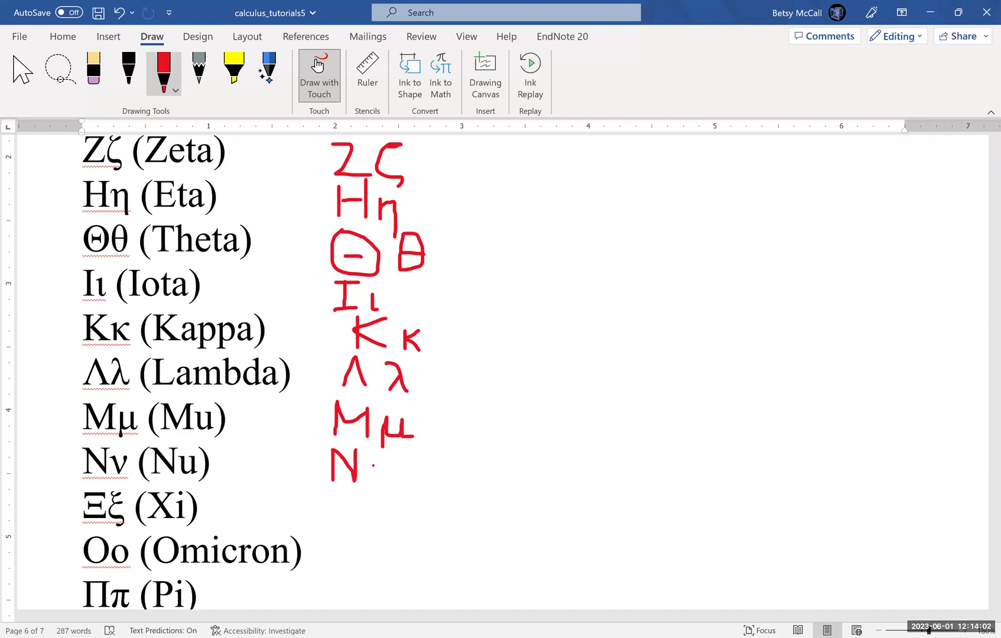
Step: Ink a red lowercase ν, including its right arm, after the N beside Nu
{"action": "mouse_move", "coordinate": [373, 466]}
{"action": "left_mouse_down"}
{"action": "mouse_move", "coordinate": [384, 482]}
{"action": "mouse_move", "coordinate": [396, 462]}
{"action": "left_mouse_up"}
{"action": "left_click_drag", "start_coordinate": [392, 473], "coordinate": [394, 465]}
Step: Switch to Select and scroll down until the Xi through Phi entries are visible
{"action": "left_click", "coordinate": [22, 71]}
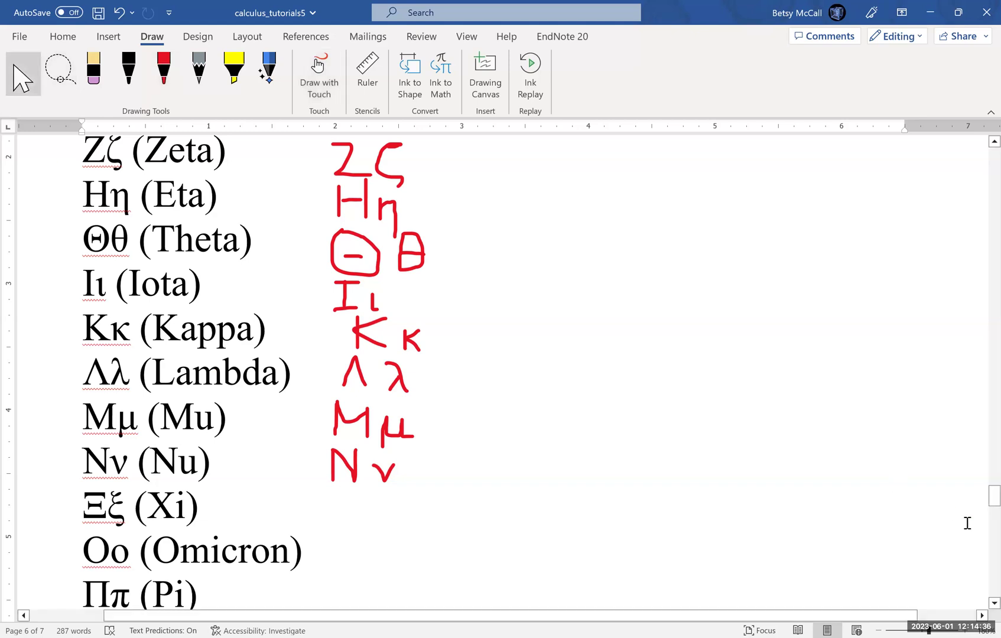
{"action": "scroll", "coordinate": [979, 603], "scroll_direction": "down", "scroll_amount": 1}
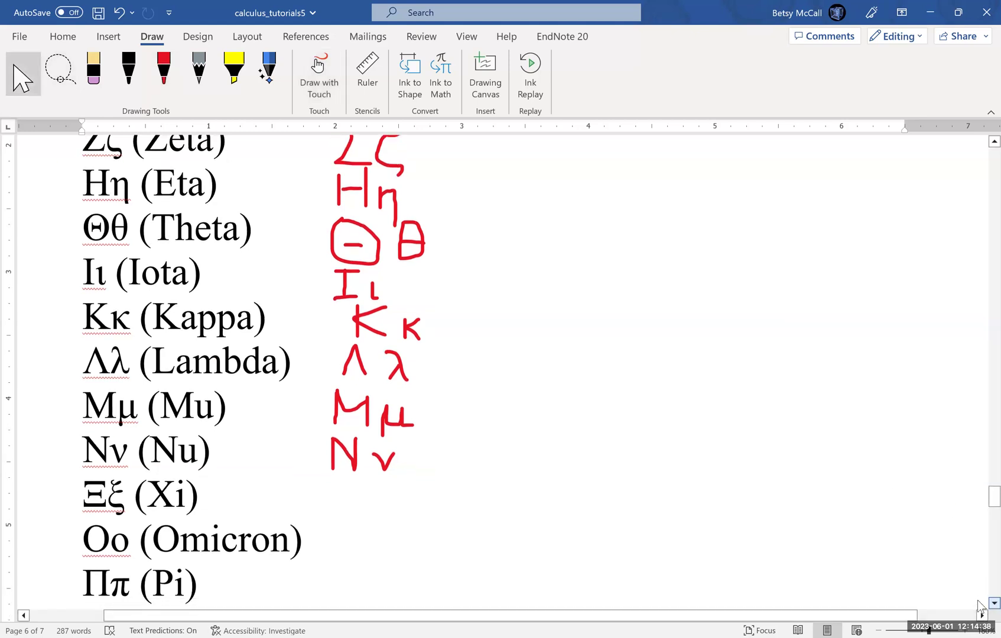
{"action": "scroll", "coordinate": [979, 603], "scroll_direction": "down", "scroll_amount": 5}
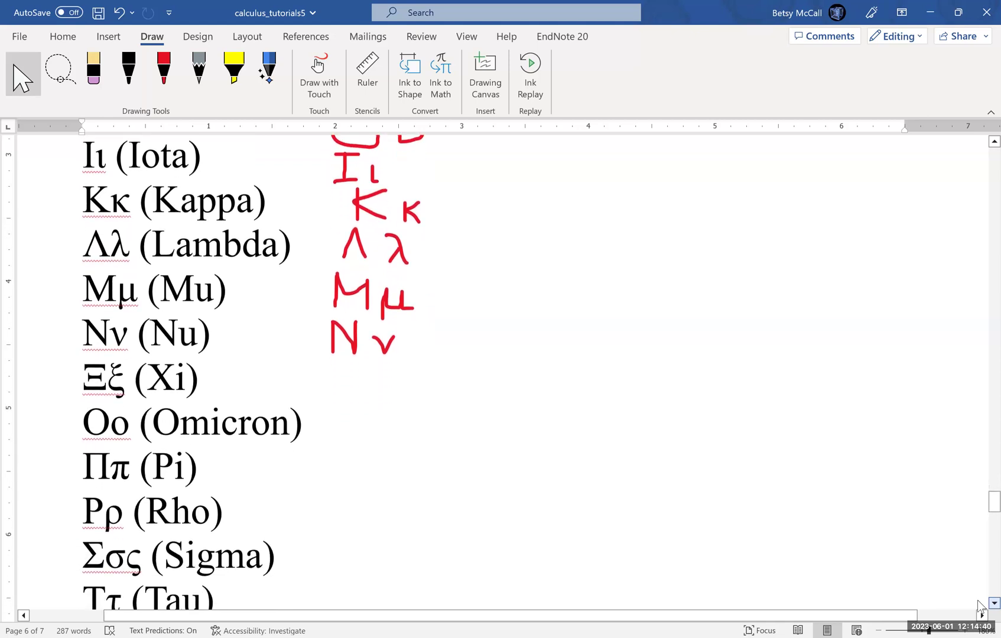
{"action": "scroll", "coordinate": [979, 604], "scroll_direction": "down", "scroll_amount": 5}
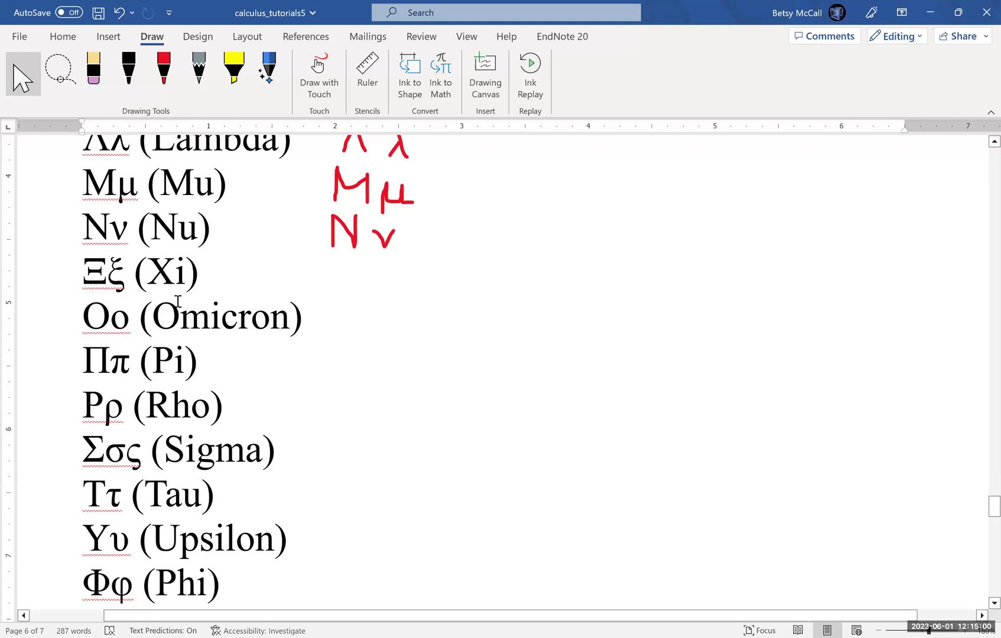
{"action": "double_click", "coordinate": [103, 274]}
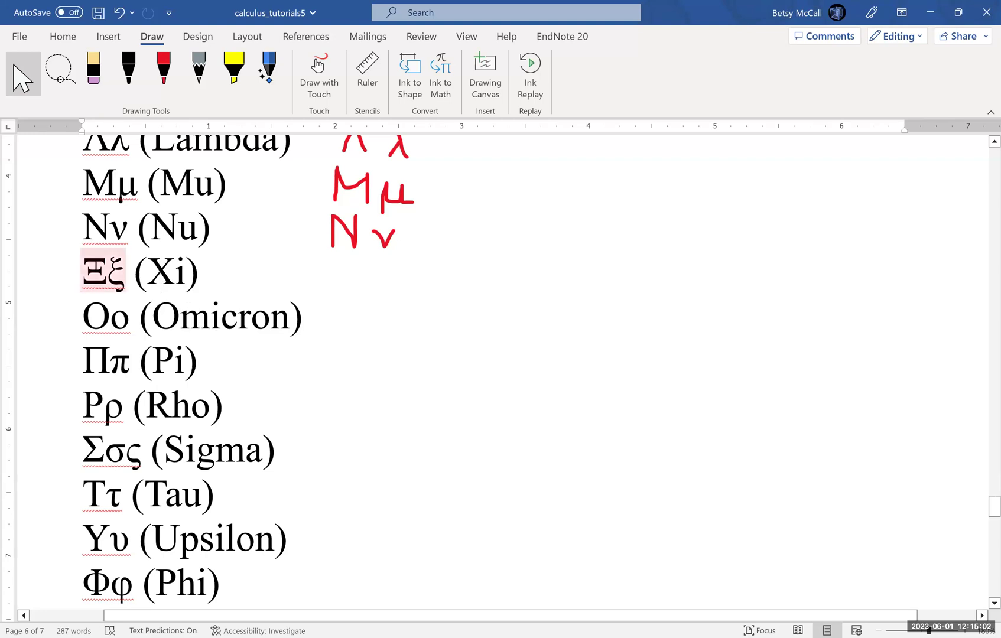
{"action": "left_click", "coordinate": [324, 255]}
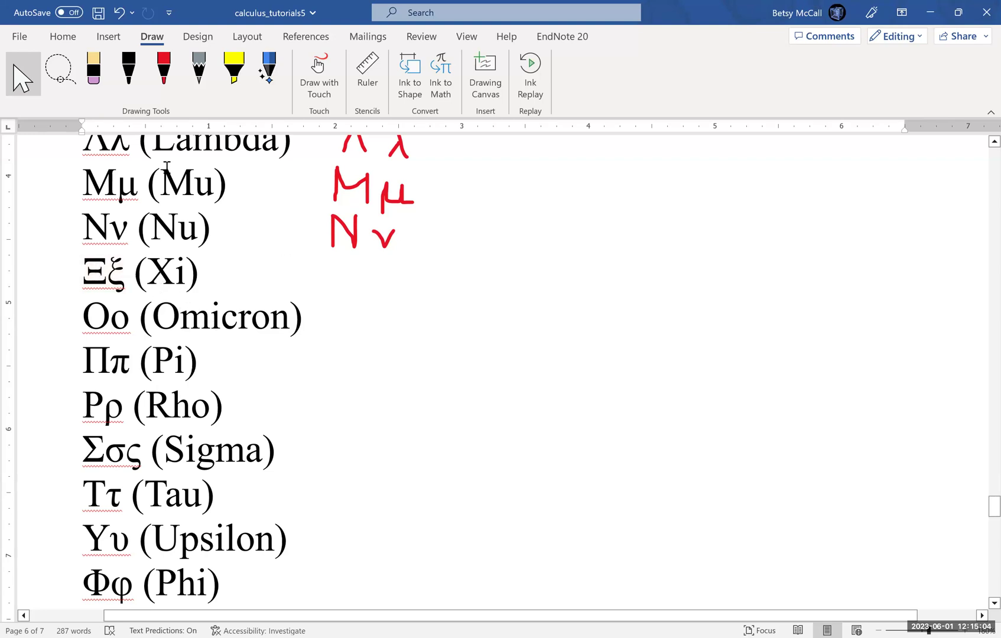
Step: With the red pen and touch drawing on, handwrite Ξ and ξ beside Xi, then a capital O beside Omicron
{"action": "left_click", "coordinate": [161, 76]}
{"action": "left_click", "coordinate": [318, 65]}
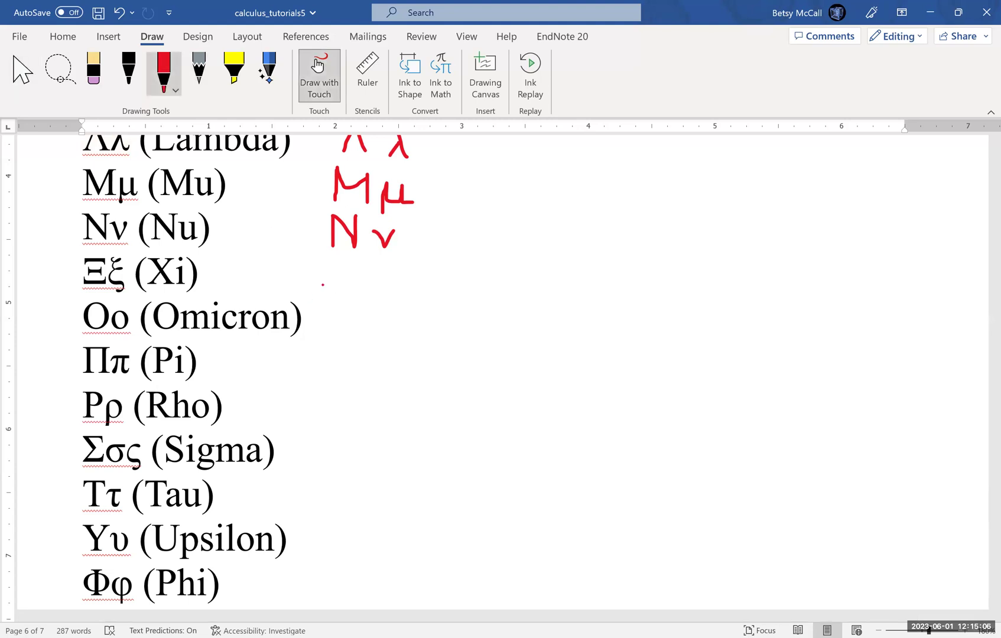
{"action": "mouse_move", "coordinate": [328, 259]}
{"action": "left_mouse_down"}
{"action": "mouse_move", "coordinate": [362, 259]}
{"action": "mouse_move", "coordinate": [354, 272]}
{"action": "mouse_move", "coordinate": [366, 287]}
{"action": "left_mouse_up"}
{"action": "left_click", "coordinate": [329, 283]}
{"action": "left_click", "coordinate": [385, 292]}
{"action": "mouse_move", "coordinate": [378, 256]}
{"action": "left_mouse_down"}
{"action": "mouse_move", "coordinate": [393, 256]}
{"action": "mouse_move", "coordinate": [372, 269]}
{"action": "mouse_move", "coordinate": [389, 303]}
{"action": "left_mouse_up"}
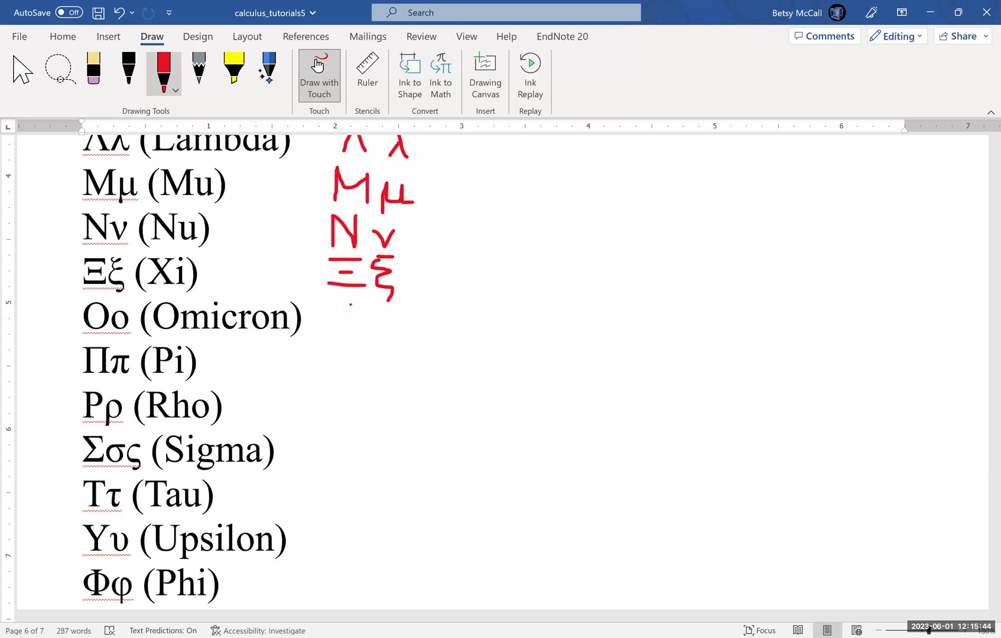
{"action": "mouse_move", "coordinate": [351, 305]}
{"action": "left_mouse_down"}
{"action": "mouse_move", "coordinate": [327, 305]}
{"action": "mouse_move", "coordinate": [352, 335]}
{"action": "mouse_move", "coordinate": [352, 306]}
{"action": "mouse_move", "coordinate": [386, 338]}
{"action": "mouse_move", "coordinate": [378, 320]}
{"action": "left_mouse_up"}
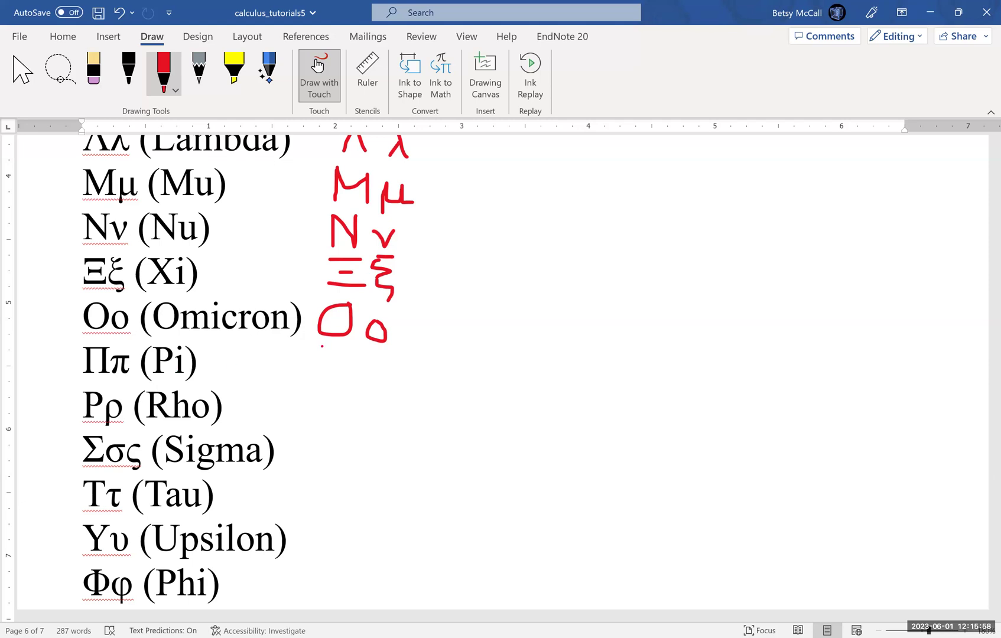
Step: Ink a red Π from two legs and a top bar beside Pi, then start a capital P beside Rho
{"action": "left_click_drag", "start_coordinate": [322, 349], "coordinate": [323, 385]}
{"action": "left_click_drag", "start_coordinate": [343, 349], "coordinate": [343, 386]}
{"action": "mouse_move", "coordinate": [305, 347]}
{"action": "left_mouse_down"}
{"action": "mouse_move", "coordinate": [360, 348]}
{"action": "mouse_move", "coordinate": [362, 381]}
{"action": "mouse_move", "coordinate": [380, 385]}
{"action": "mouse_move", "coordinate": [389, 366]}
{"action": "left_mouse_up"}
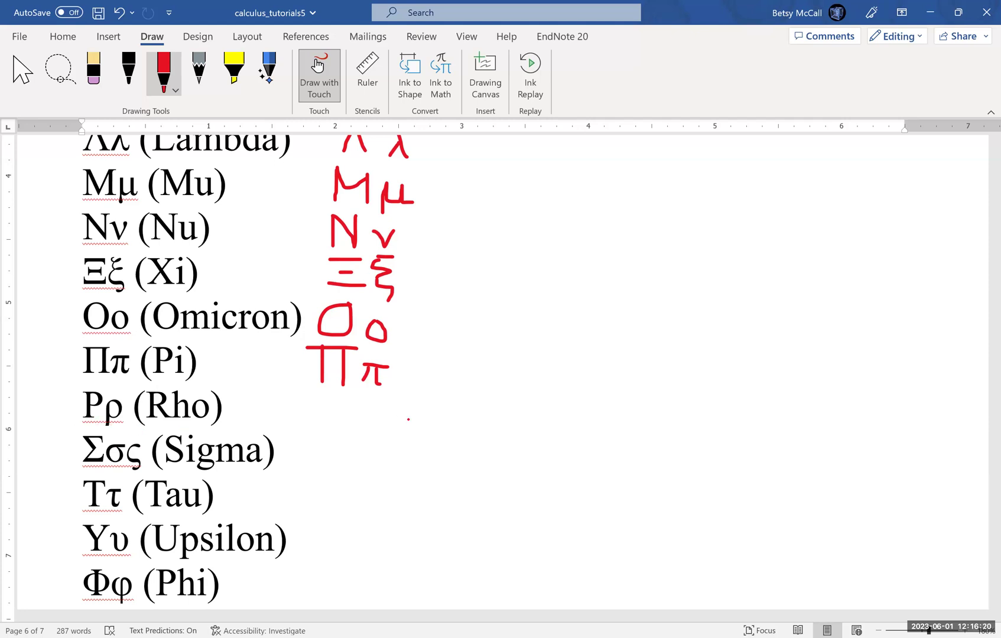
{"action": "mouse_move", "coordinate": [332, 397]}
{"action": "left_mouse_down"}
{"action": "mouse_move", "coordinate": [333, 434]}
{"action": "mouse_move", "coordinate": [347, 401]}
{"action": "mouse_move", "coordinate": [335, 418]}
{"action": "left_mouse_up"}
Step: Add ρ to complete the Rho pair, scroll down toward Omega, and re-select the red pen
{"action": "mouse_move", "coordinate": [358, 448]}
{"action": "left_mouse_down"}
{"action": "mouse_move", "coordinate": [354, 427]}
{"action": "mouse_move", "coordinate": [374, 418]}
{"action": "mouse_move", "coordinate": [359, 430]}
{"action": "left_mouse_up"}
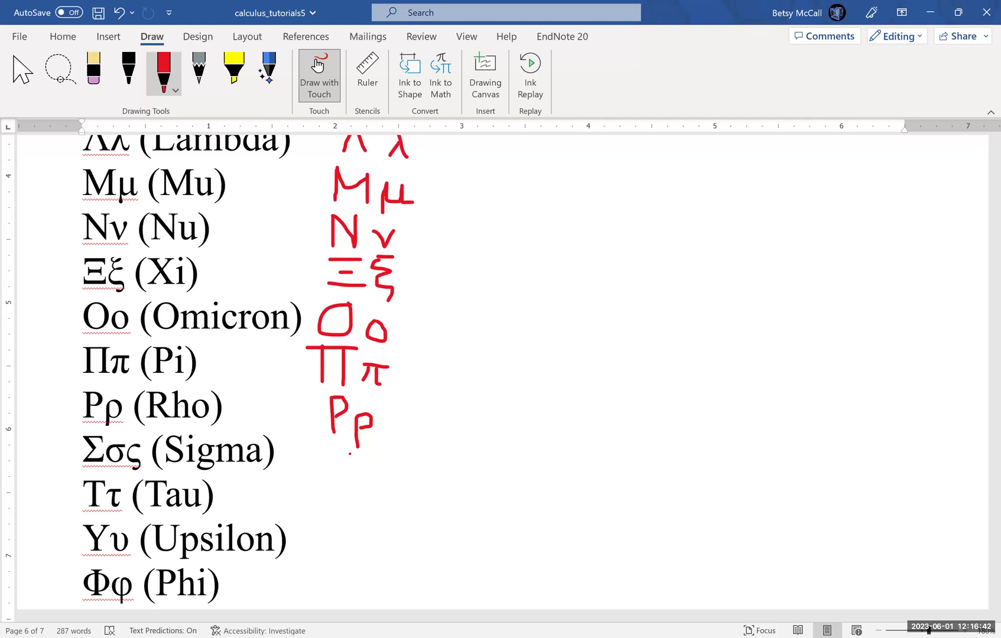
{"action": "left_click", "coordinate": [22, 71]}
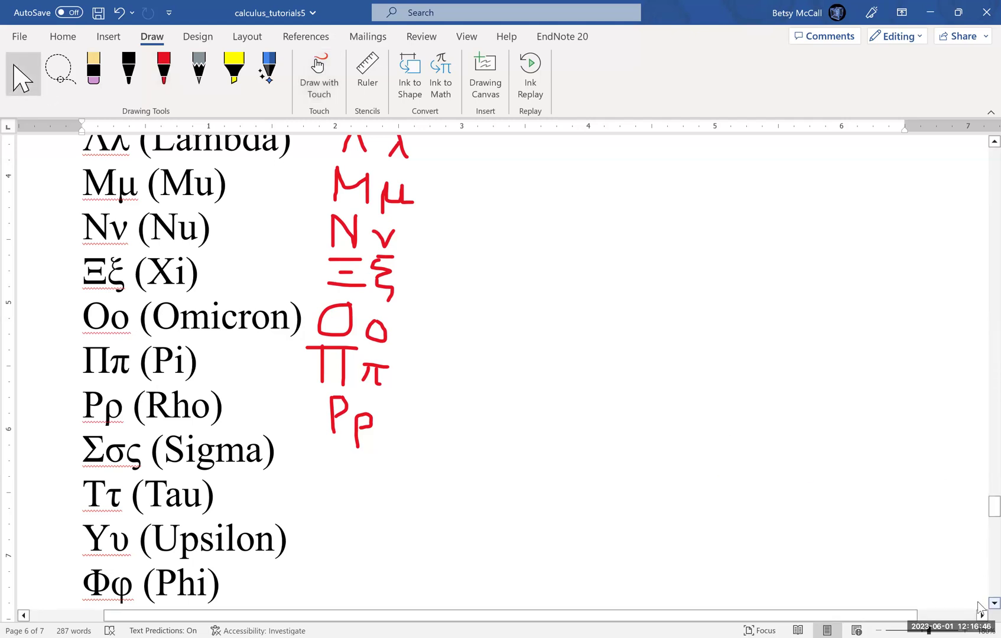
{"action": "scroll", "coordinate": [978, 606], "scroll_direction": "down", "scroll_amount": 3}
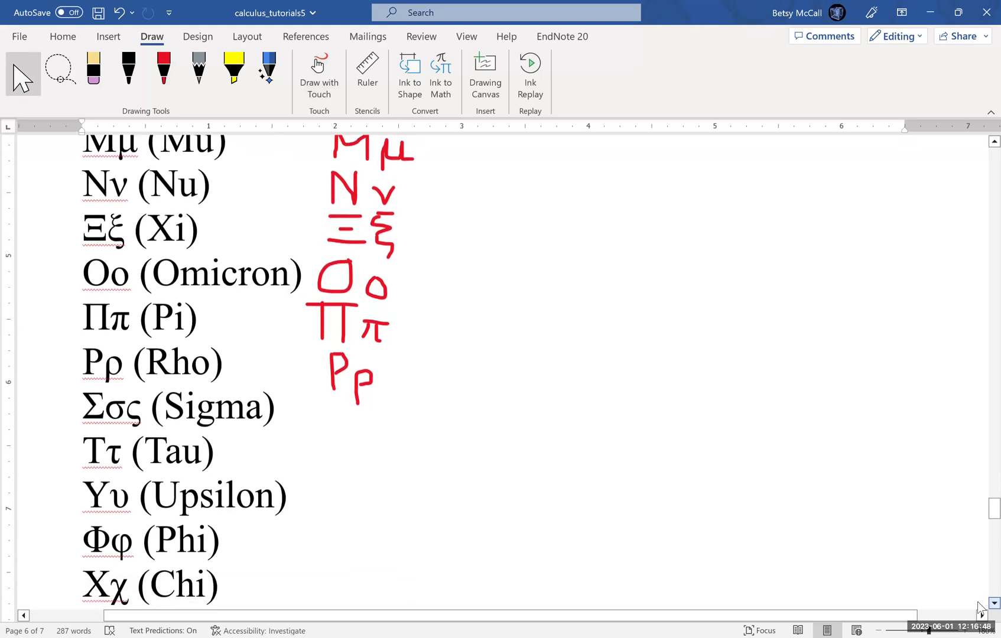
{"action": "scroll", "coordinate": [979, 606], "scroll_direction": "down", "scroll_amount": 2}
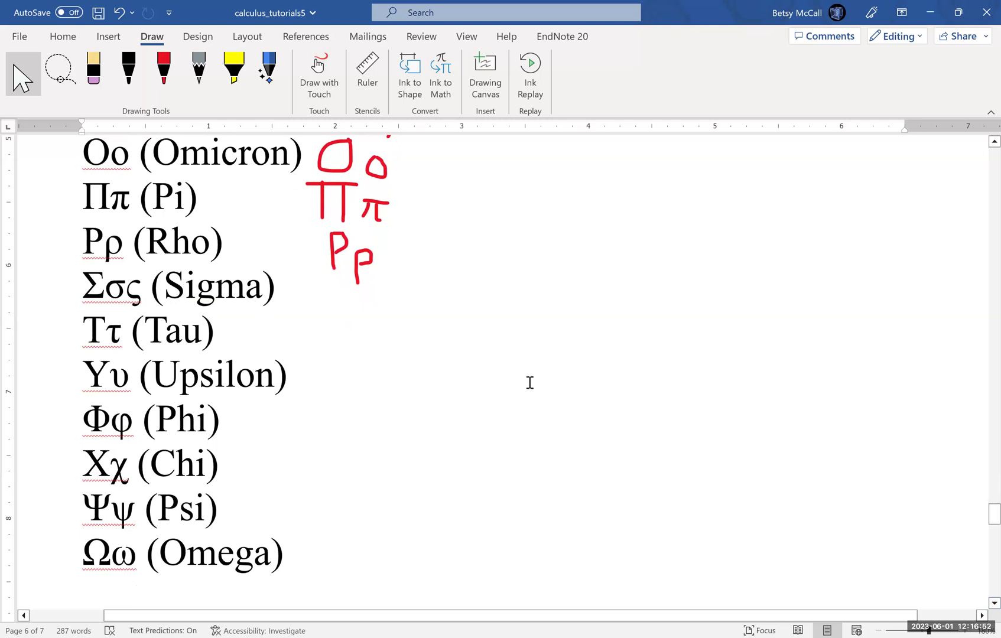
{"action": "left_click", "coordinate": [164, 71]}
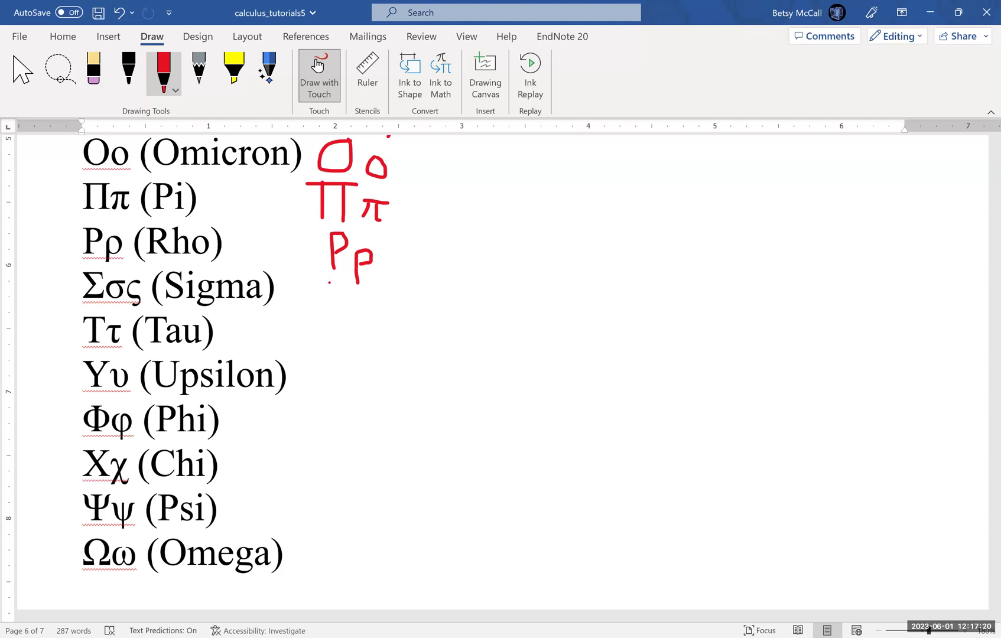
Step: Write red Σ, σ and ς beside Sigma, and a capital T beside Tau
{"action": "mouse_move", "coordinate": [322, 282]}
{"action": "left_mouse_down"}
{"action": "mouse_move", "coordinate": [346, 290]}
{"action": "mouse_move", "coordinate": [328, 309]}
{"action": "mouse_move", "coordinate": [366, 309]}
{"action": "mouse_move", "coordinate": [342, 281]}
{"action": "mouse_move", "coordinate": [357, 282]}
{"action": "left_mouse_up"}
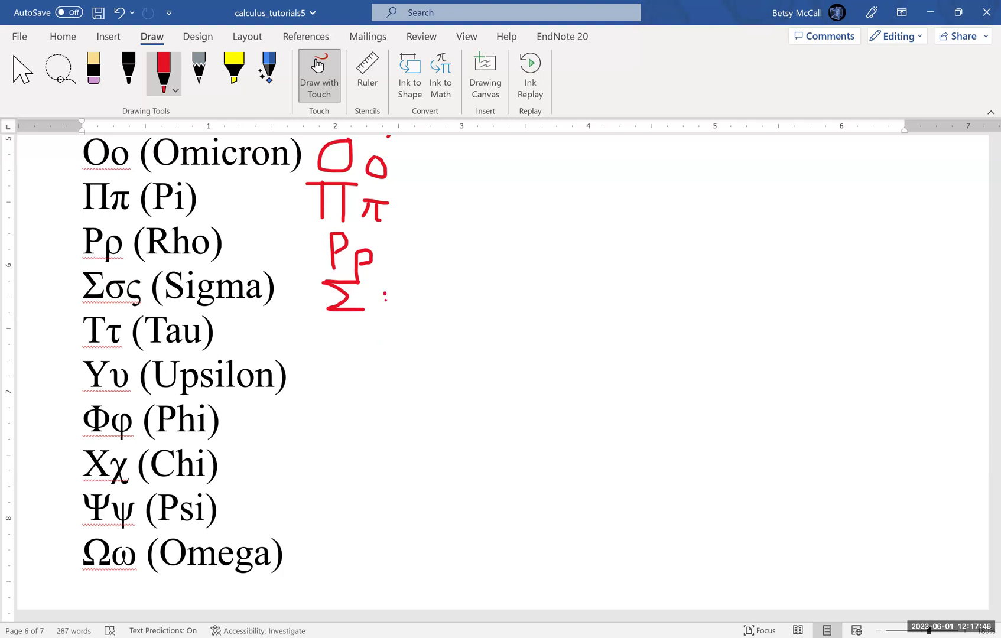
{"action": "mouse_move", "coordinate": [385, 296]}
{"action": "left_mouse_down"}
{"action": "mouse_move", "coordinate": [382, 316]}
{"action": "mouse_move", "coordinate": [384, 298]}
{"action": "mouse_move", "coordinate": [412, 295]}
{"action": "left_mouse_up"}
{"action": "left_click_drag", "start_coordinate": [420, 297], "coordinate": [433, 323]}
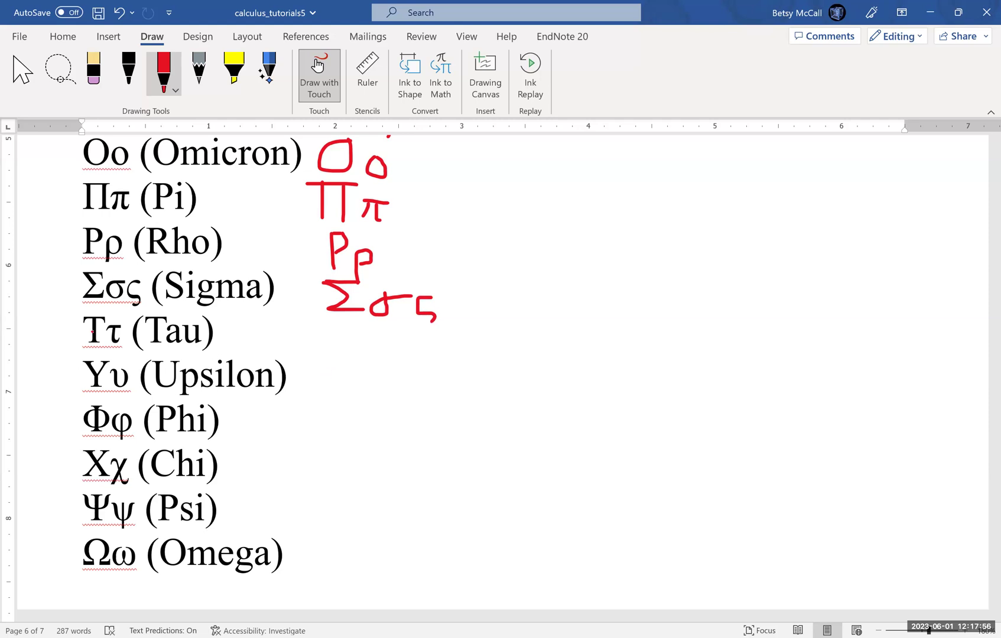
{"action": "mouse_move", "coordinate": [318, 325]}
{"action": "left_mouse_down"}
{"action": "mouse_move", "coordinate": [371, 326]}
{"action": "mouse_move", "coordinate": [345, 359]}
{"action": "mouse_move", "coordinate": [406, 346]}
{"action": "mouse_move", "coordinate": [389, 359]}
{"action": "mouse_move", "coordinate": [397, 367]}
{"action": "left_mouse_up"}
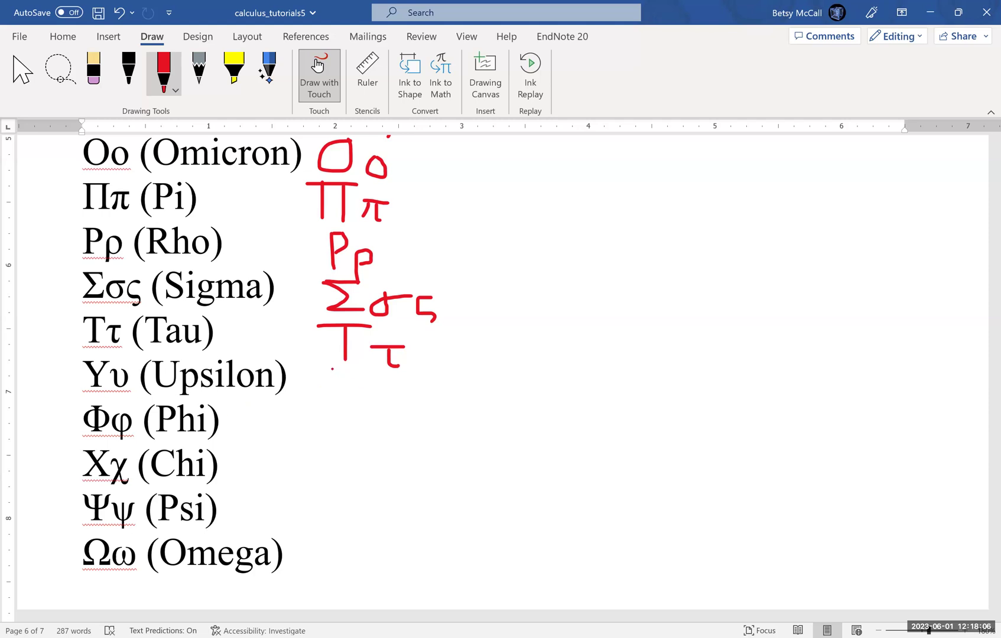
Step: Ink red Υ and υ beside Upsilon, then the circle of a capital Φ beside Phi
{"action": "mouse_move", "coordinate": [332, 362]}
{"action": "left_mouse_down"}
{"action": "mouse_move", "coordinate": [354, 383]}
{"action": "mouse_move", "coordinate": [352, 400]}
{"action": "left_mouse_up"}
{"action": "mouse_move", "coordinate": [371, 382]}
{"action": "left_mouse_down"}
{"action": "mouse_move", "coordinate": [379, 401]}
{"action": "mouse_move", "coordinate": [392, 384]}
{"action": "left_mouse_up"}
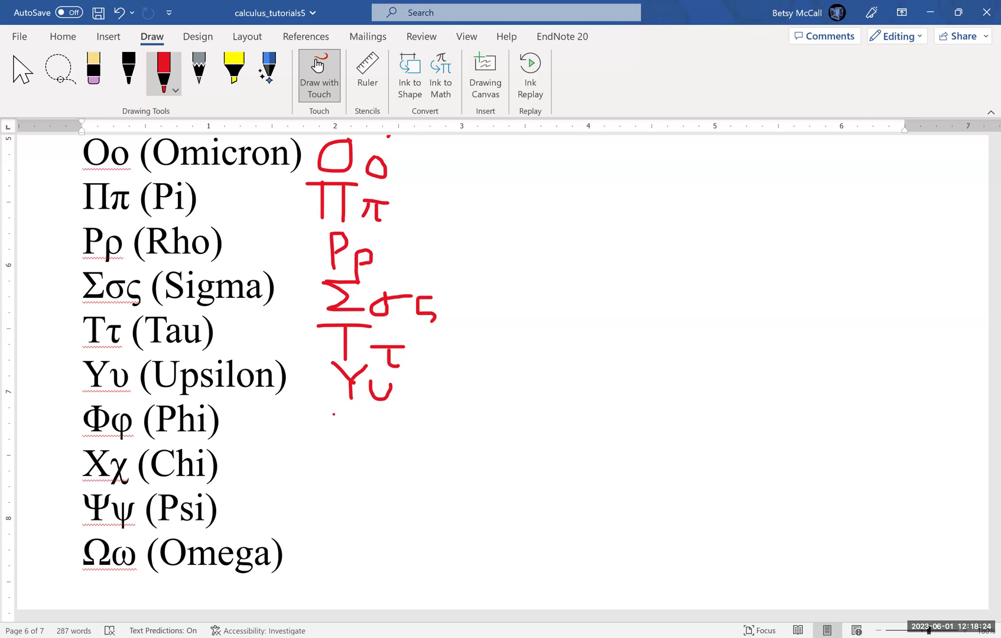
{"action": "mouse_move", "coordinate": [335, 417]}
{"action": "left_mouse_down"}
{"action": "mouse_move", "coordinate": [350, 443]}
{"action": "mouse_move", "coordinate": [332, 416]}
{"action": "mouse_move", "coordinate": [339, 446]}
{"action": "mouse_move", "coordinate": [329, 451]}
{"action": "mouse_move", "coordinate": [347, 451]}
{"action": "left_mouse_up"}
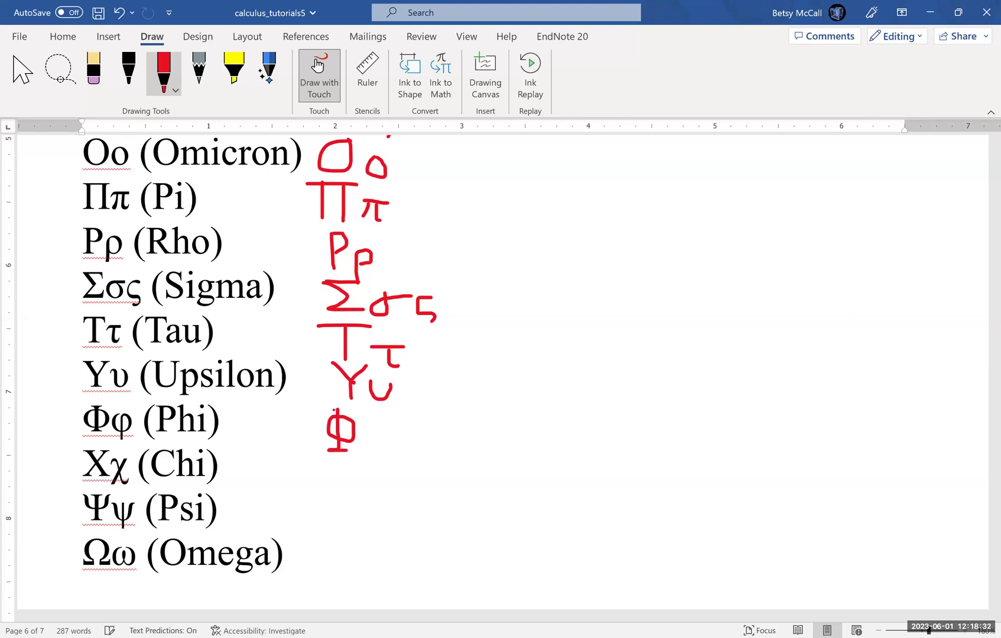
Step: Finish the Φ with its bar, add lowercase φ and ϕ, and draw a capital Χ beside Chi
{"action": "left_click_drag", "start_coordinate": [328, 409], "coordinate": [345, 409]}
{"action": "mouse_move", "coordinate": [376, 426]}
{"action": "left_mouse_down"}
{"action": "mouse_move", "coordinate": [371, 437]}
{"action": "mouse_move", "coordinate": [393, 431]}
{"action": "mouse_move", "coordinate": [375, 428]}
{"action": "mouse_move", "coordinate": [384, 427]}
{"action": "mouse_move", "coordinate": [380, 463]}
{"action": "left_mouse_up"}
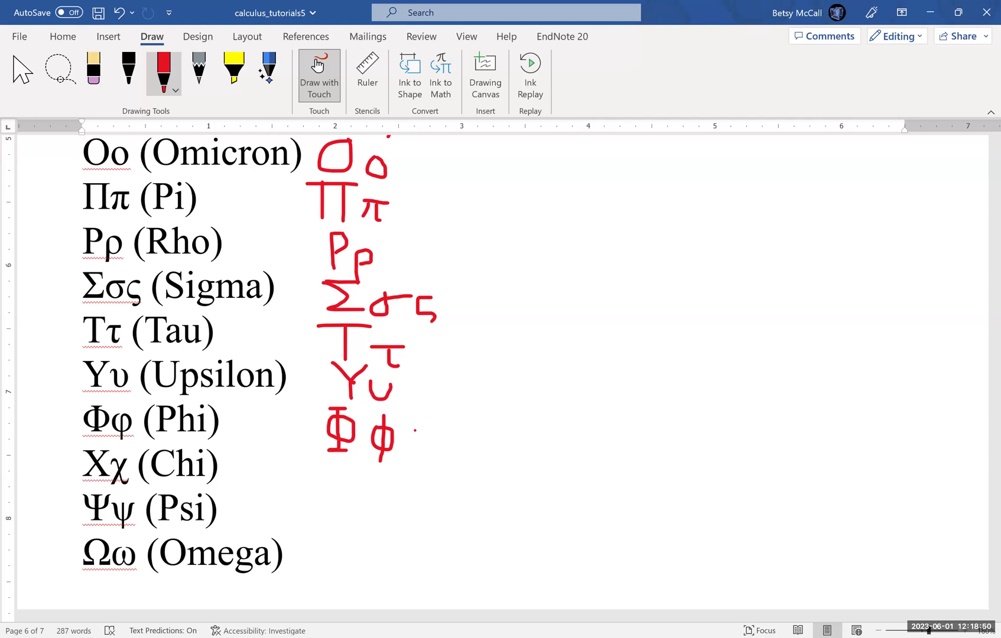
{"action": "mouse_move", "coordinate": [415, 431]}
{"action": "left_mouse_down"}
{"action": "mouse_move", "coordinate": [415, 449]}
{"action": "mouse_move", "coordinate": [435, 430]}
{"action": "mouse_move", "coordinate": [422, 432]}
{"action": "mouse_move", "coordinate": [418, 461]}
{"action": "left_mouse_up"}
{"action": "mouse_move", "coordinate": [326, 463]}
{"action": "left_mouse_down"}
{"action": "mouse_move", "coordinate": [358, 490]}
{"action": "mouse_move", "coordinate": [328, 486]}
{"action": "left_mouse_up"}
{"action": "left_click", "coordinate": [379, 489]}
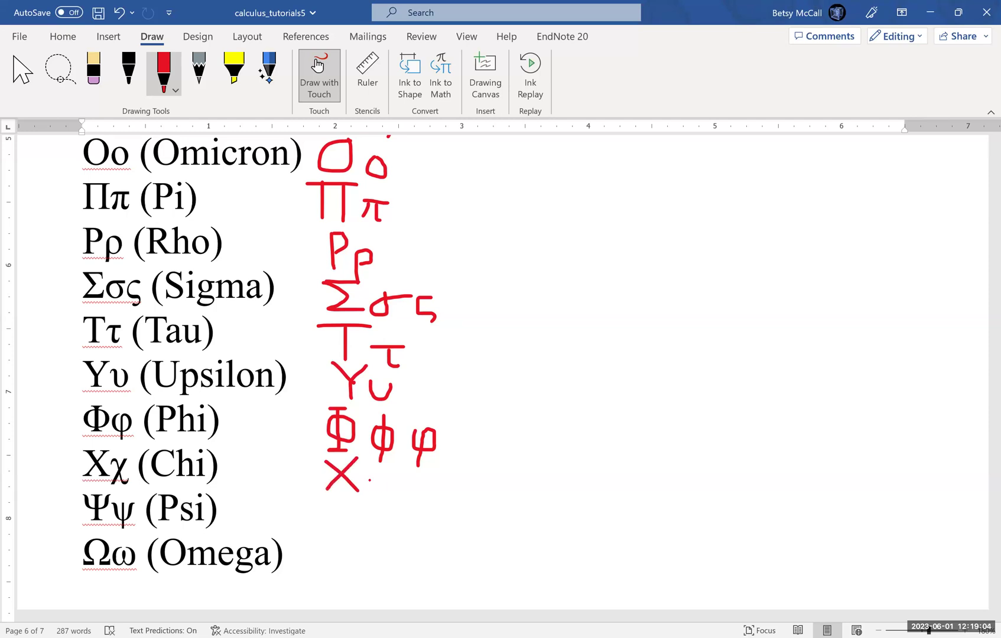
Step: Write red χ beside Chi, Ψ and ψ beside Psi, and a capital Ω beside Omega
{"action": "mouse_move", "coordinate": [369, 474]}
{"action": "left_mouse_down"}
{"action": "mouse_move", "coordinate": [402, 495]}
{"action": "mouse_move", "coordinate": [377, 499]}
{"action": "left_mouse_up"}
{"action": "mouse_move", "coordinate": [317, 505]}
{"action": "left_mouse_down"}
{"action": "mouse_move", "coordinate": [334, 523]}
{"action": "mouse_move", "coordinate": [358, 505]}
{"action": "mouse_move", "coordinate": [336, 538]}
{"action": "left_mouse_up"}
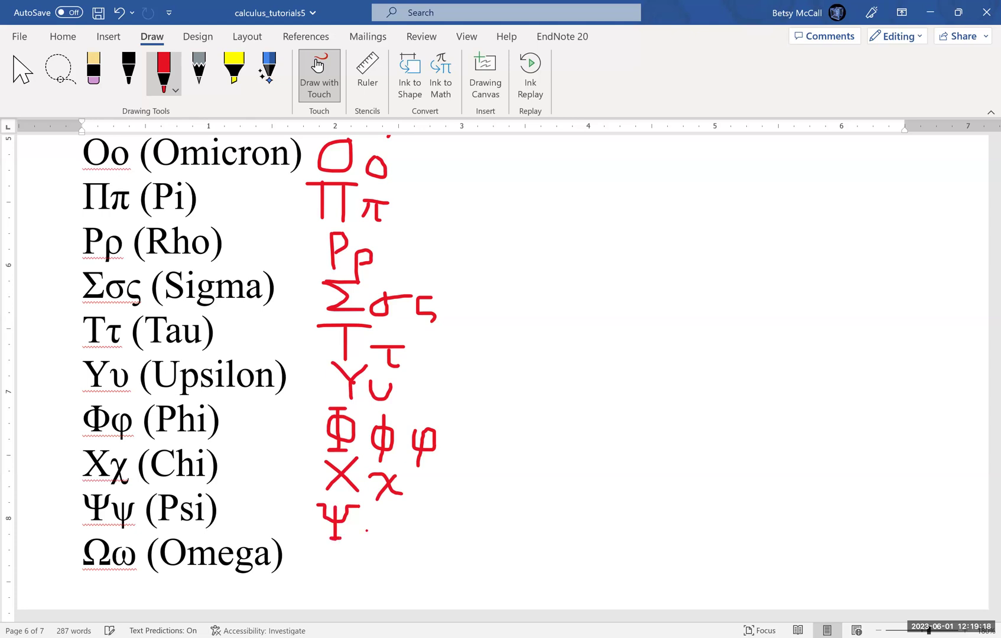
{"action": "mouse_move", "coordinate": [371, 518]}
{"action": "left_mouse_down"}
{"action": "mouse_move", "coordinate": [390, 535]}
{"action": "mouse_move", "coordinate": [390, 516]}
{"action": "mouse_move", "coordinate": [382, 549]}
{"action": "left_mouse_up"}
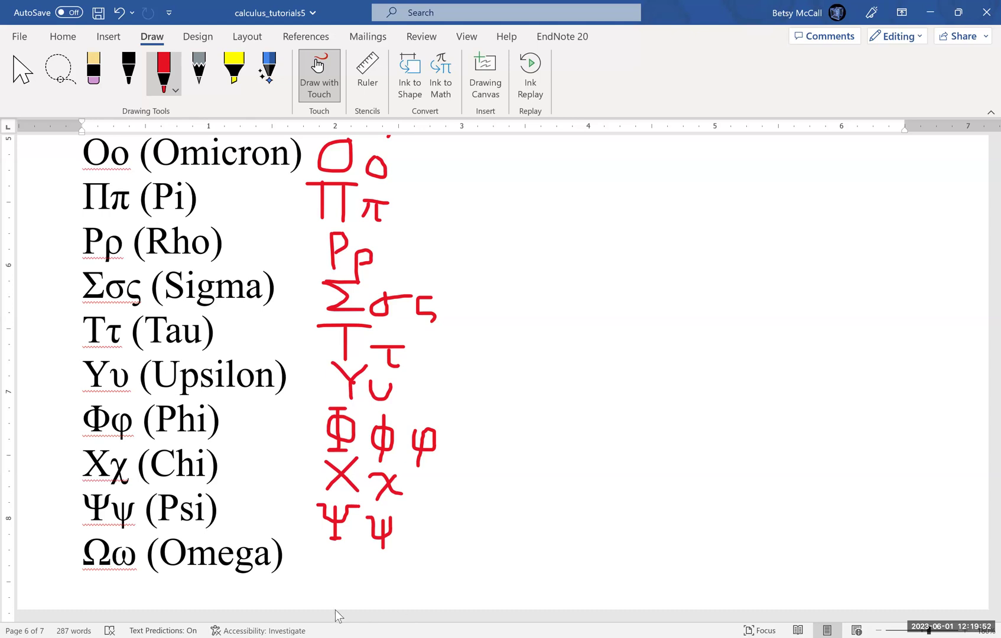
{"action": "mouse_move", "coordinate": [313, 579]}
{"action": "left_mouse_down"}
{"action": "mouse_move", "coordinate": [332, 579]}
{"action": "mouse_move", "coordinate": [321, 562]}
{"action": "mouse_move", "coordinate": [329, 552]}
{"action": "mouse_move", "coordinate": [348, 579]}
{"action": "mouse_move", "coordinate": [363, 580]}
{"action": "left_mouse_up"}
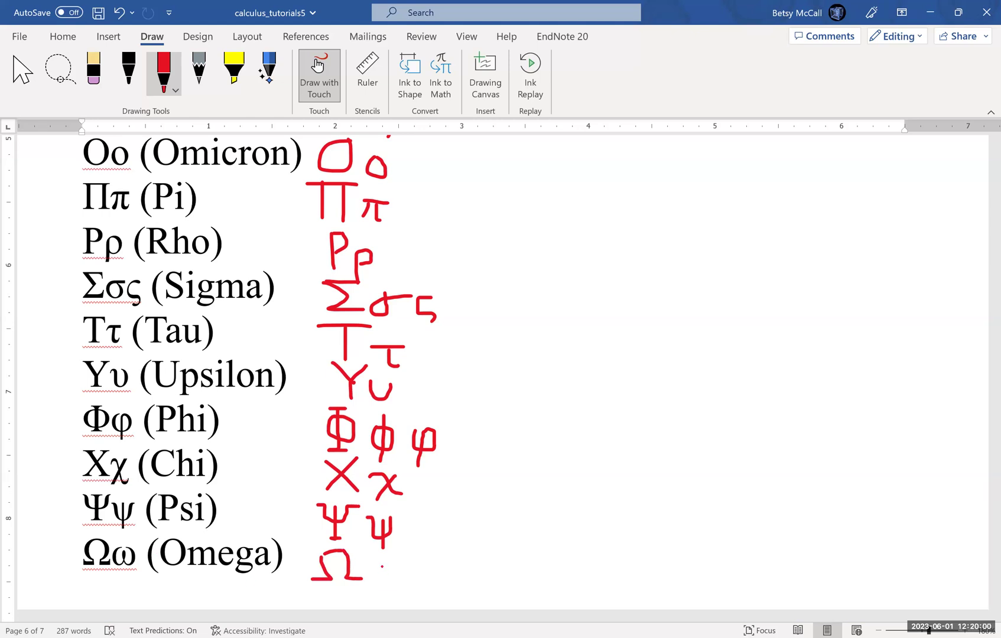
Step: Write a red ω beside the Ω on the Omega row, then switch back to the Select tool
{"action": "mouse_move", "coordinate": [382, 567]}
{"action": "left_mouse_down"}
{"action": "mouse_move", "coordinate": [382, 580]}
{"action": "mouse_move", "coordinate": [398, 582]}
{"action": "mouse_move", "coordinate": [396, 572]}
{"action": "mouse_move", "coordinate": [414, 586]}
{"action": "mouse_move", "coordinate": [415, 569]}
{"action": "left_mouse_up"}
{"action": "left_click", "coordinate": [14, 68]}
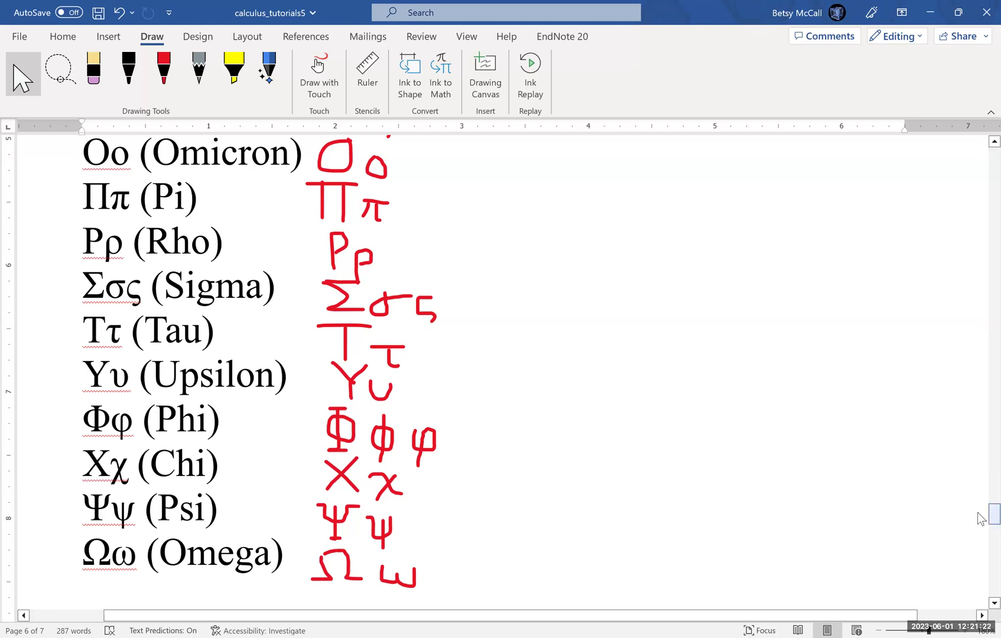
Step: Scroll back up to the start of the Greek list to show Alpha through Kappa
{"action": "left_click_drag", "start_coordinate": [982, 519], "coordinate": [980, 488]}
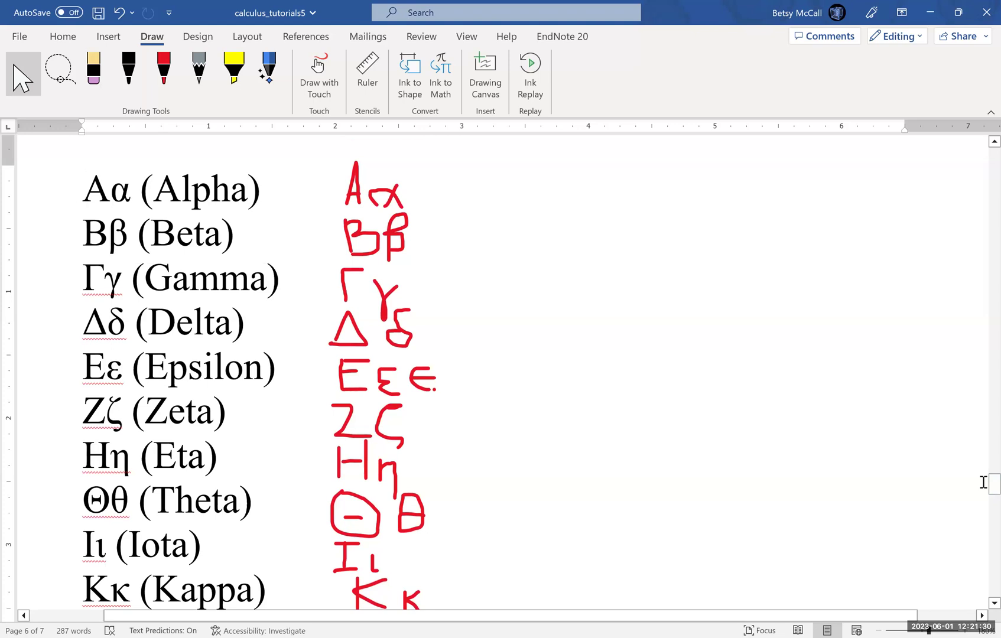